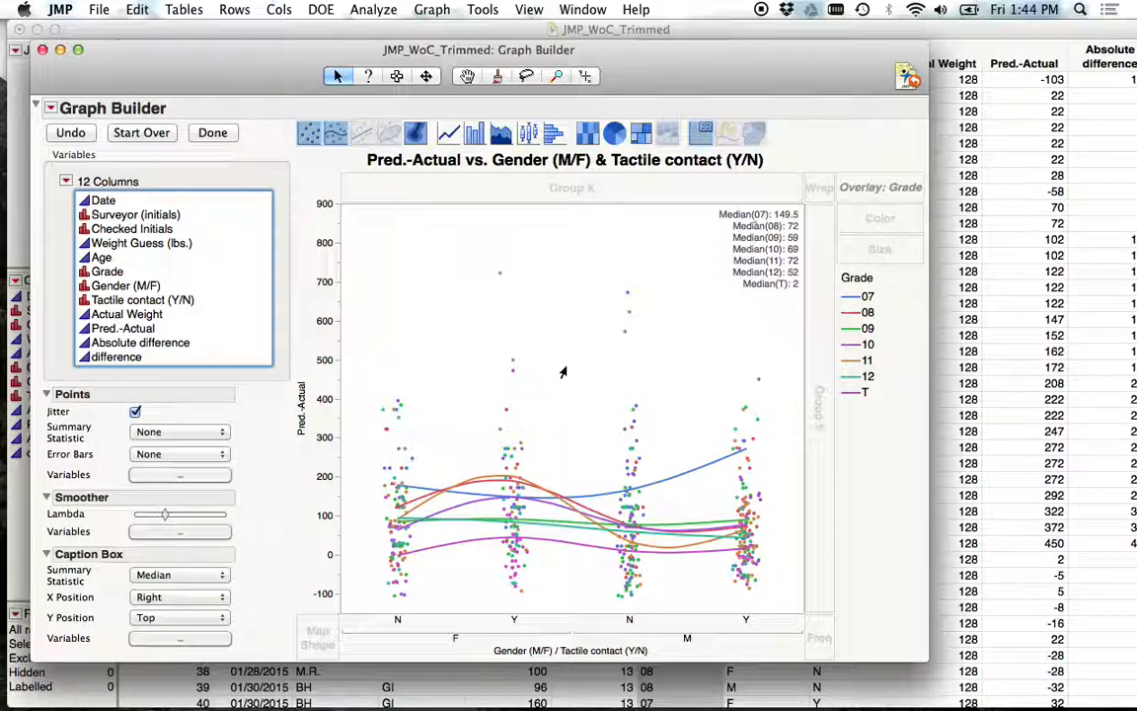
click(799, 466)
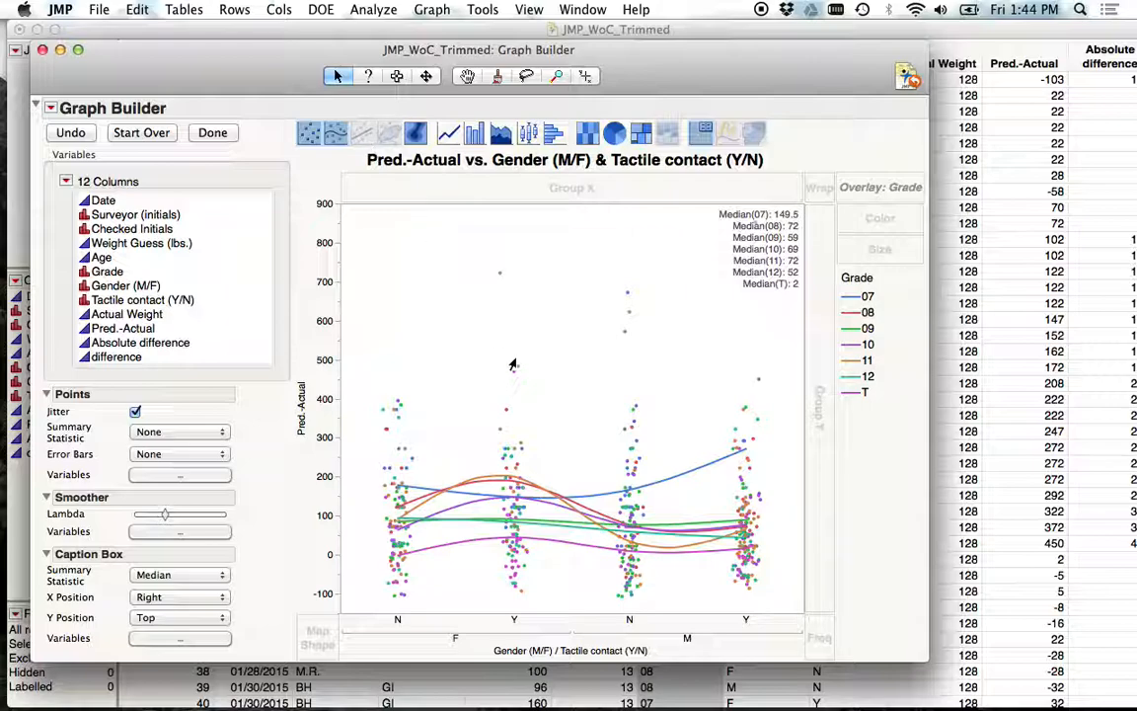
mouse_move(515, 363)
click(97, 11)
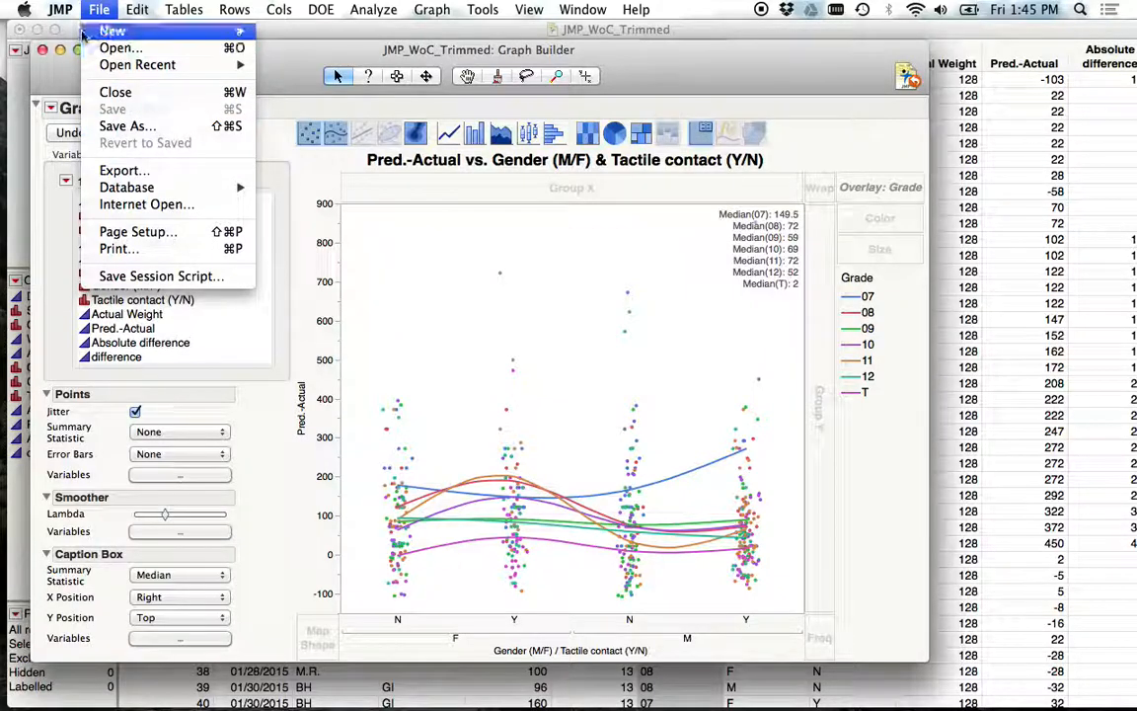
click(128, 127)
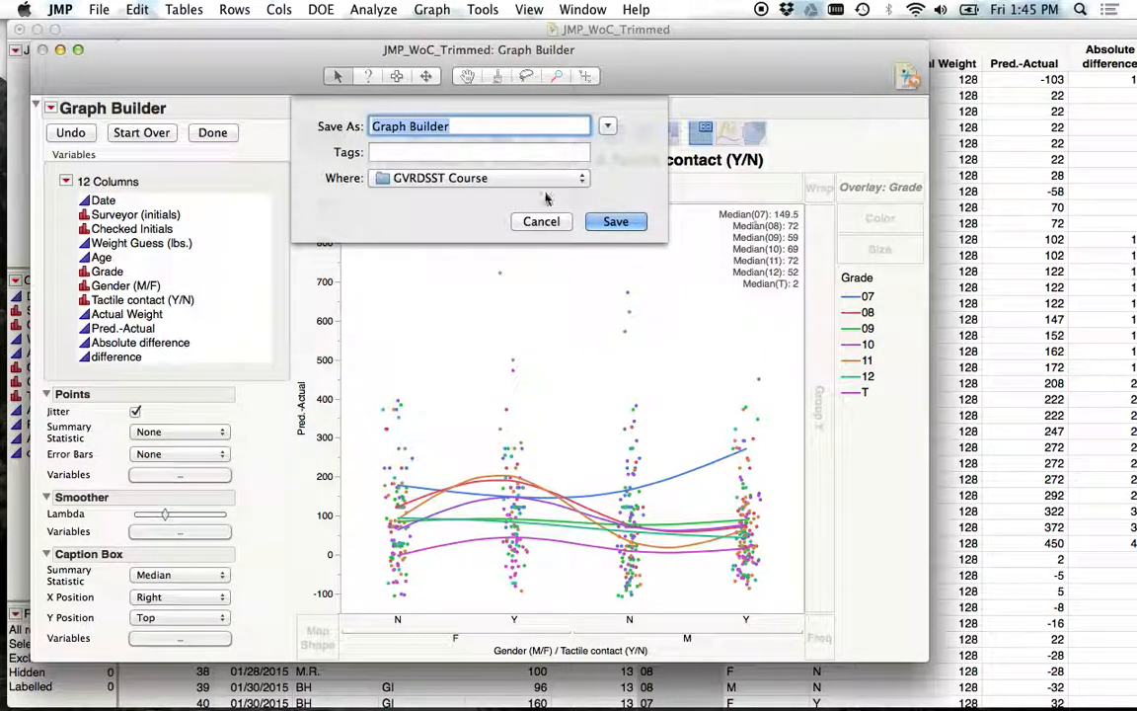
click(459, 126)
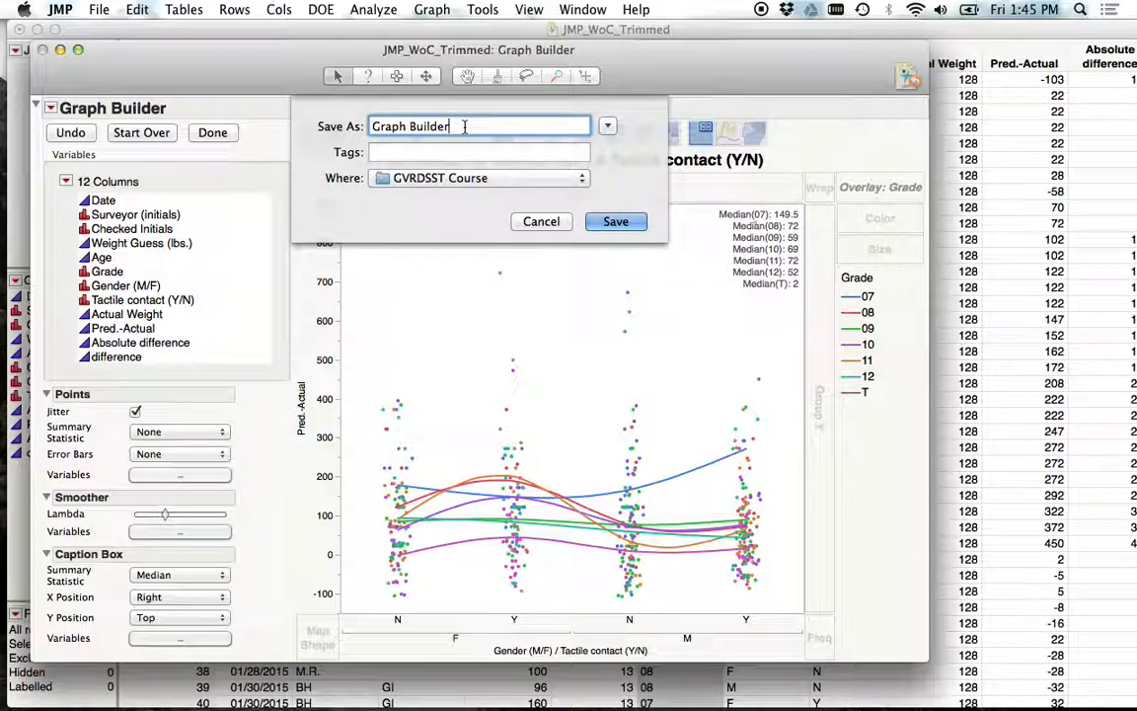
click(538, 221)
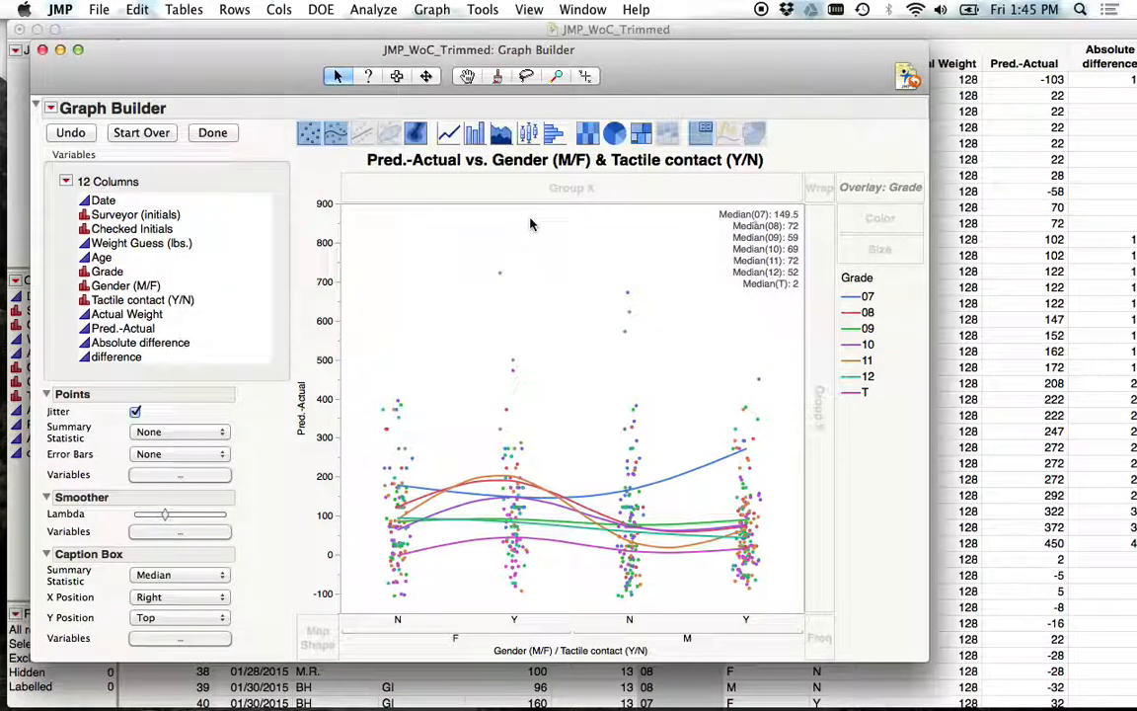
Open the Save As dialog for the report, keeping GVRDSST Course as location, and expand the file browser.
click(99, 9)
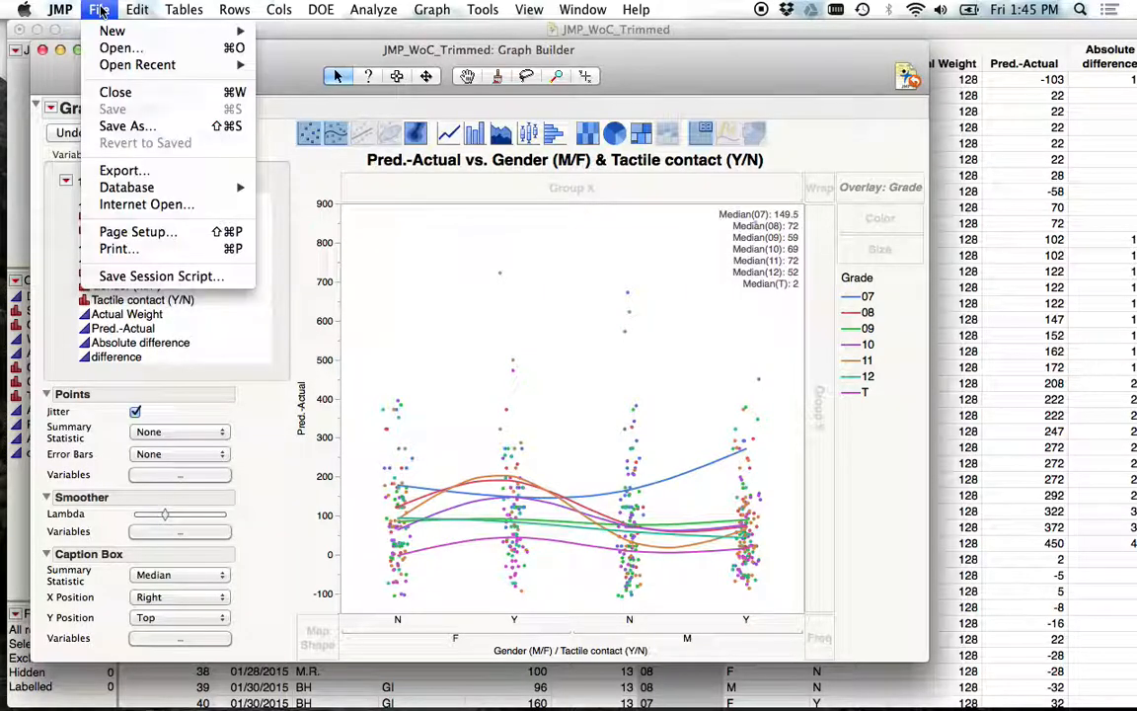
click(126, 126)
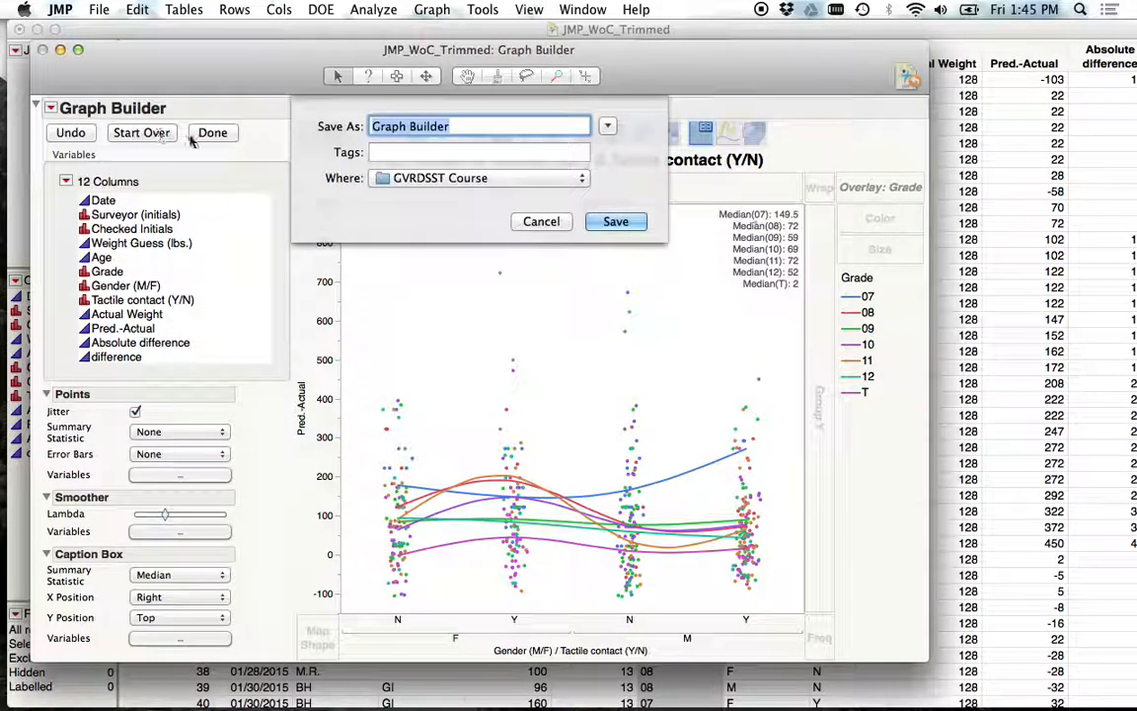
click(582, 179)
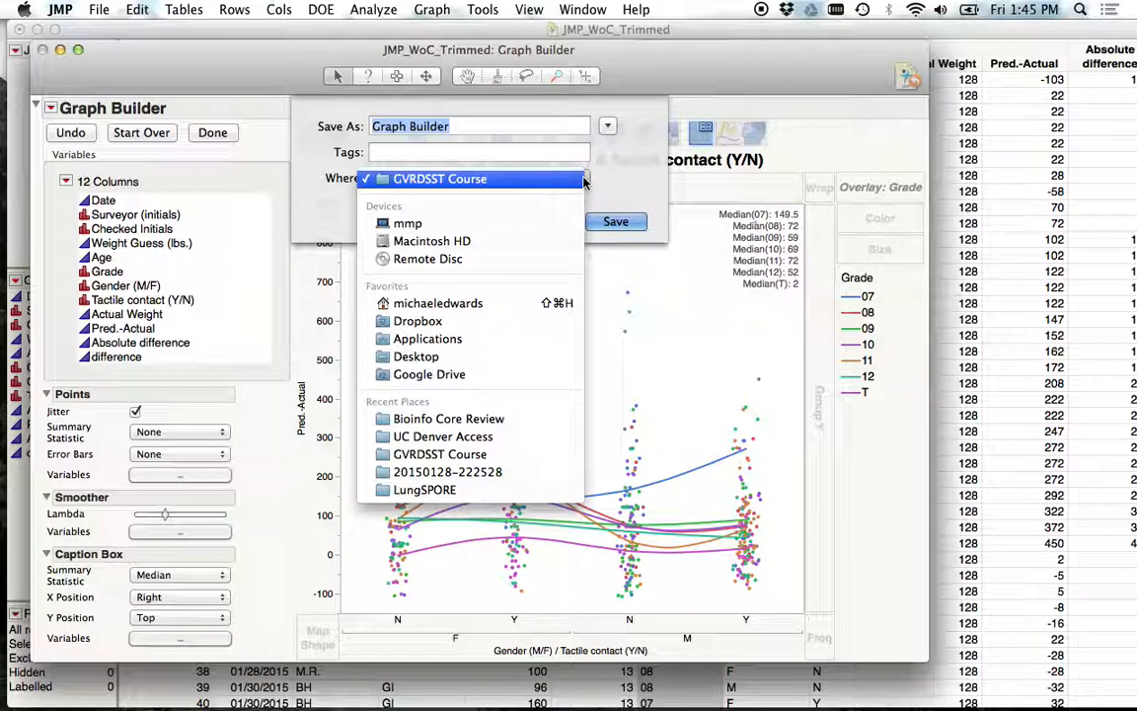
click(583, 178)
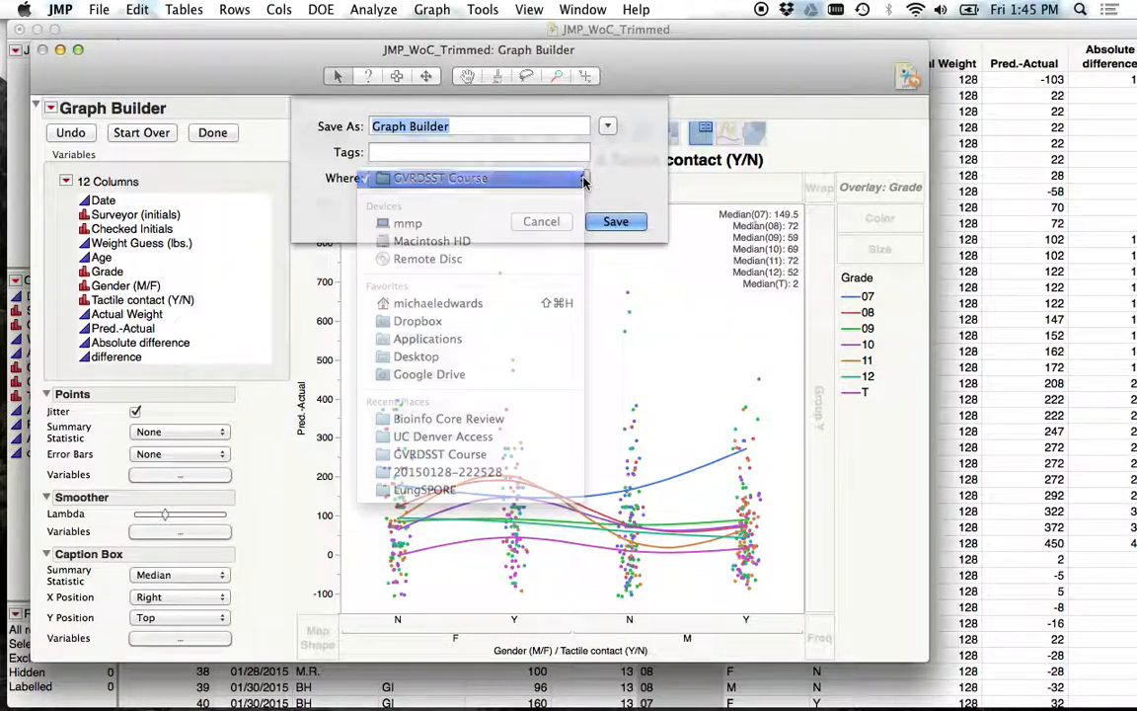
click(608, 126)
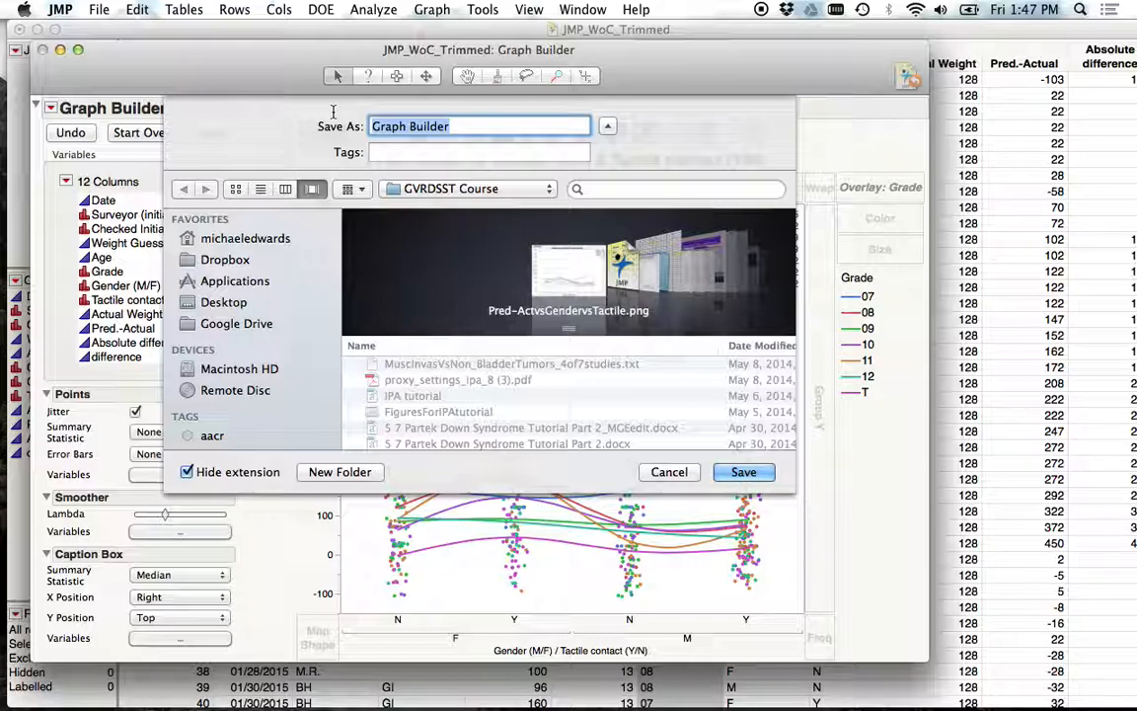
Name the report file Pred-Actual_Gender-Tactile_GradeOverlay.
text(Pred)
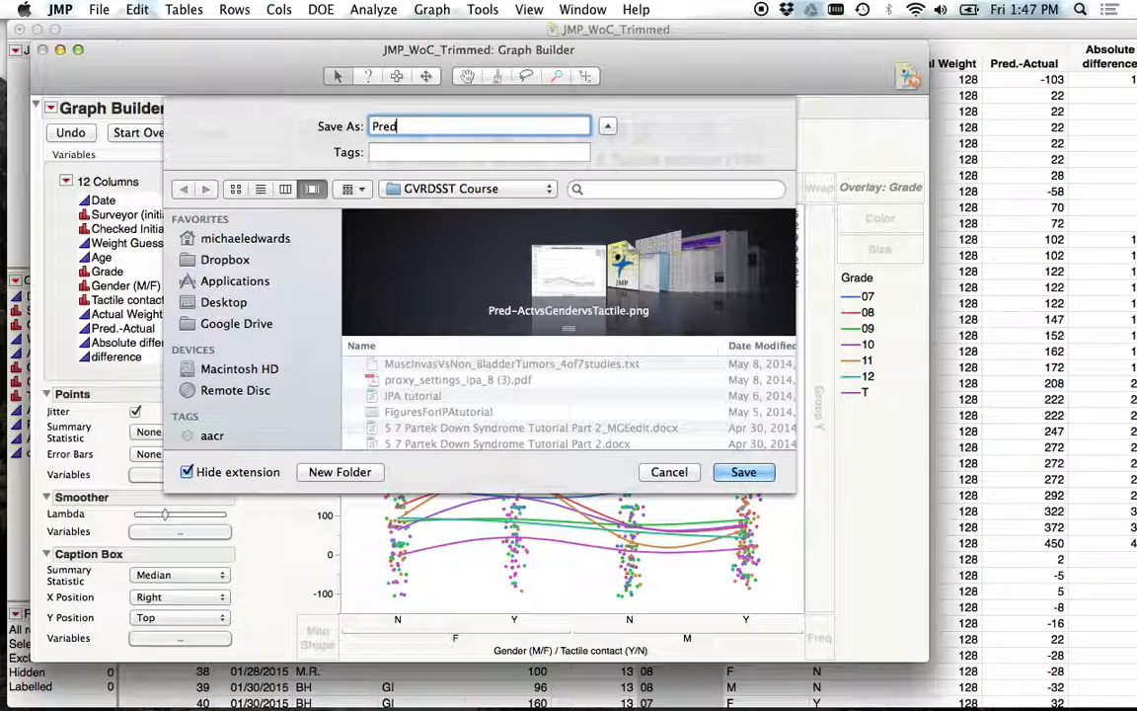
text(-Actual_Gender-Ta)
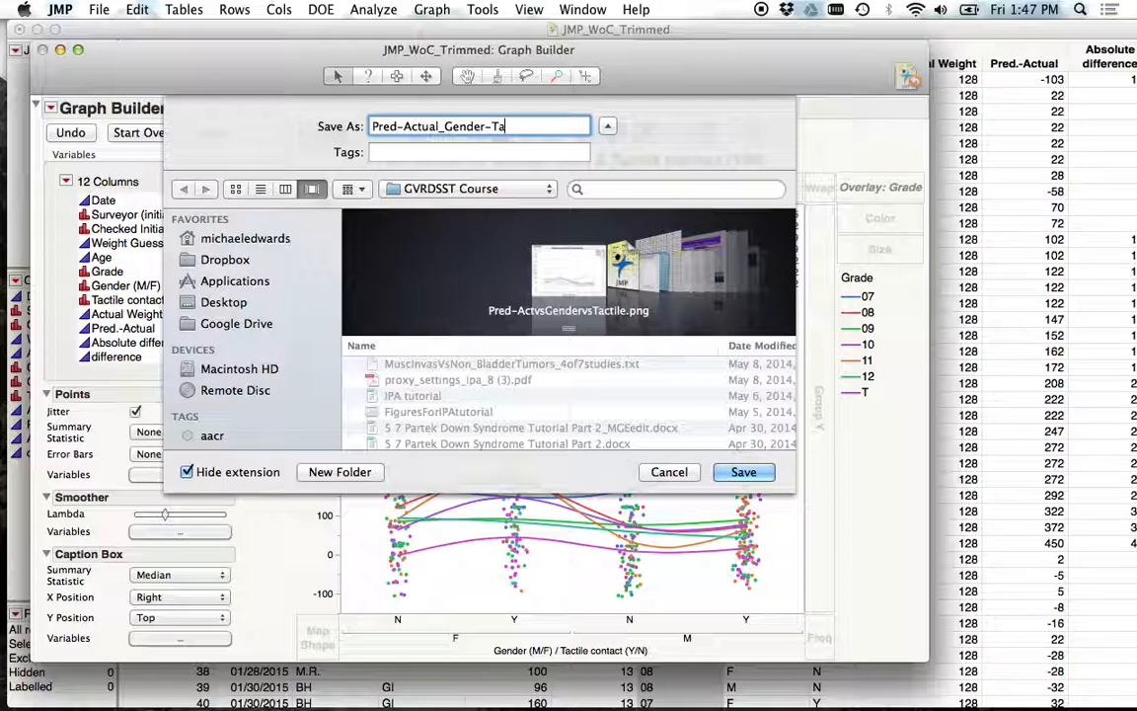
text(ctile_)
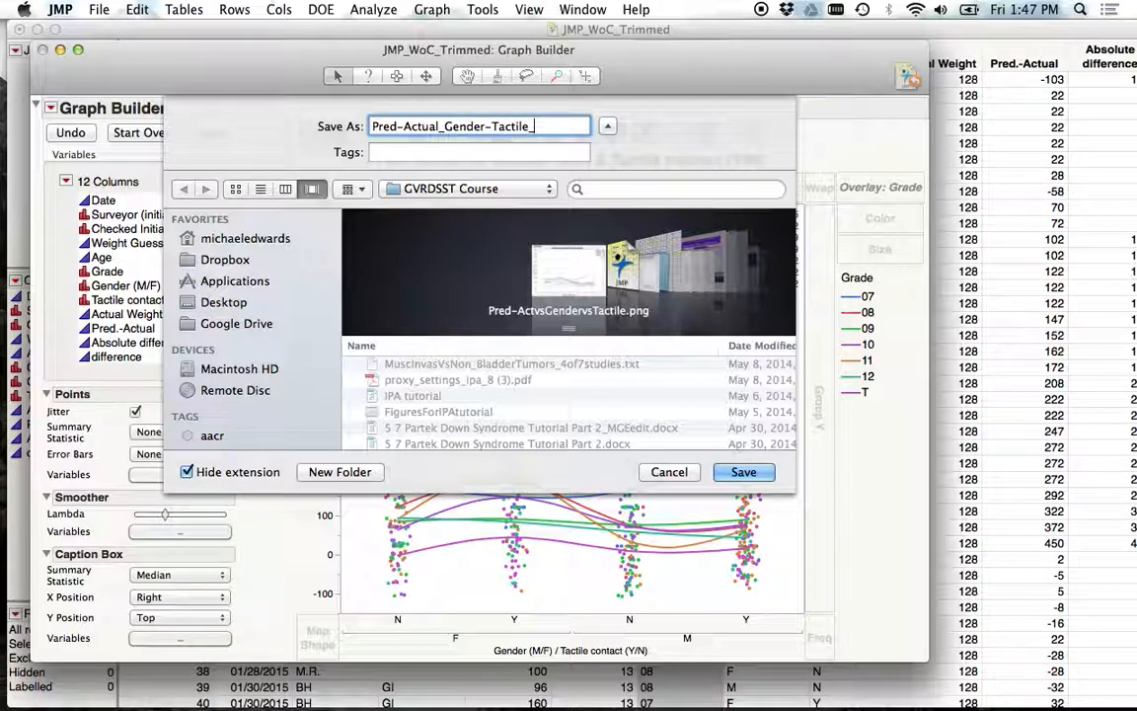
text(GradeOverlay)
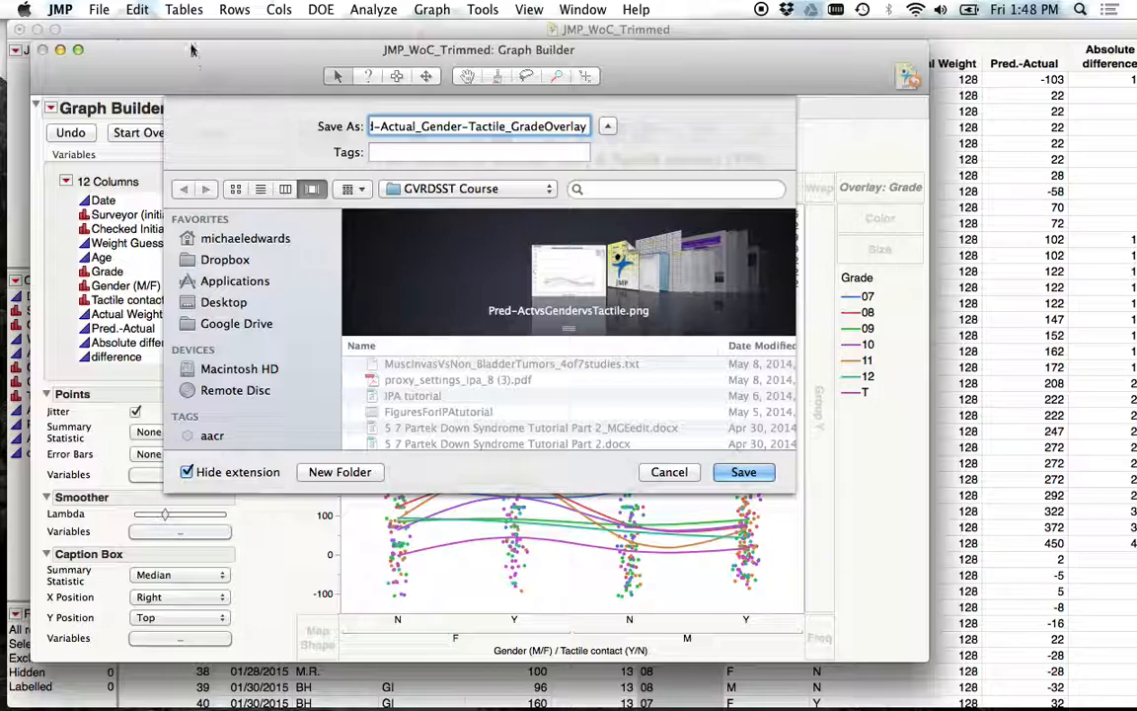
Save the report in GVRDSST Course, choosing to reference the data table rather than embed it.
drag(400, 122, 497, 143)
click(494, 127)
key(Right)
key(Right)
key(Right)
key(Right)
key(Right)
key(Right)
key(Right)
key(Right)
key(Right)
key(Right)
key(Right)
key(Right)
key(Right)
key(Right)
key(Right)
key(Right)
key(Right)
key(Right)
key(Right)
key(Right)
click(743, 472)
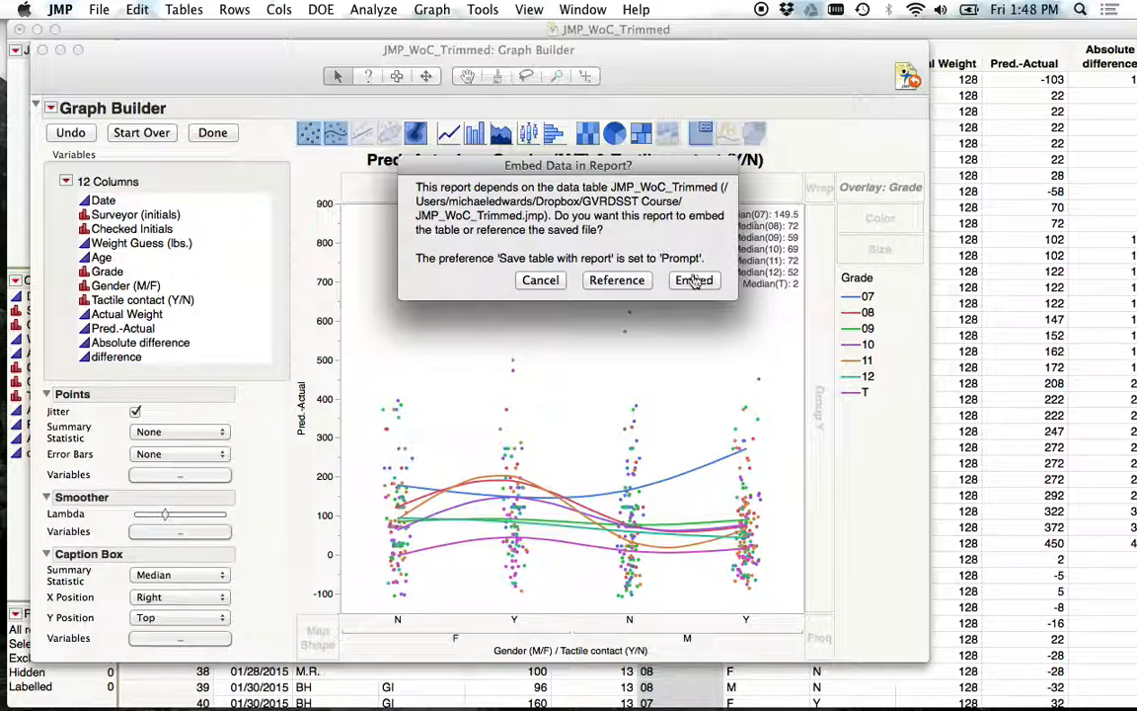
click(617, 282)
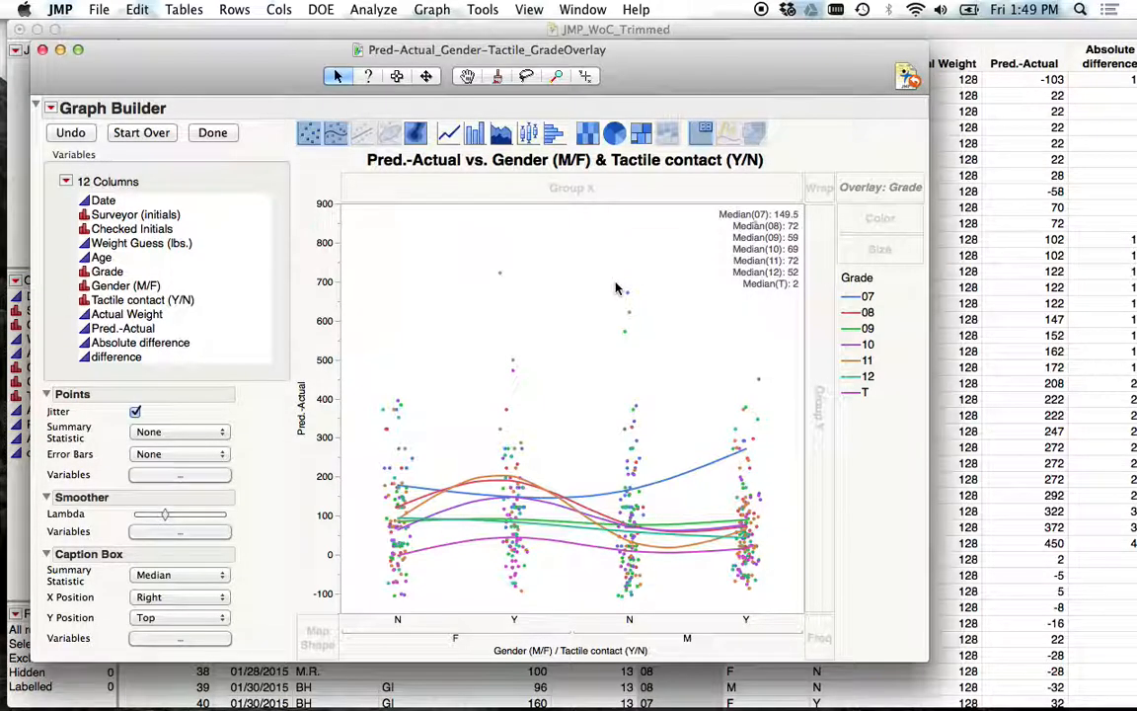
Switch to Finder and open the Dropbox folder.
click(686, 69)
mouse_move(686, 71)
mouse_down()
mouse_move(665, 221)
mouse_move(687, 73)
mouse_up()
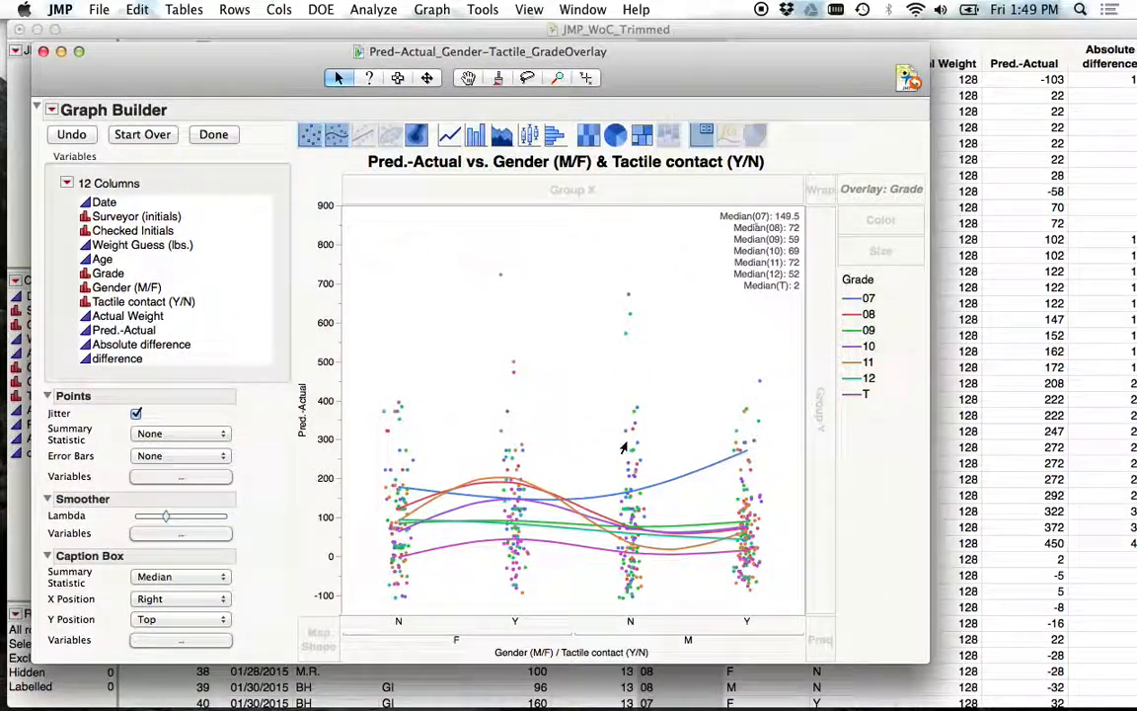
key(ctrl+Up)
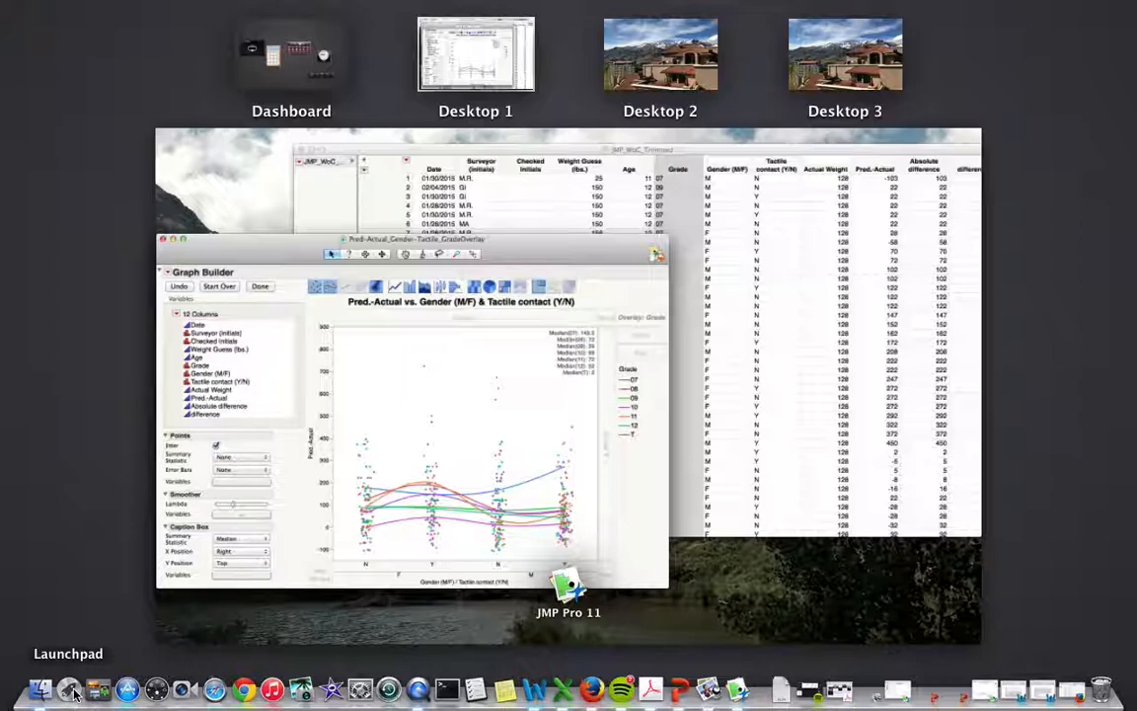
click(42, 691)
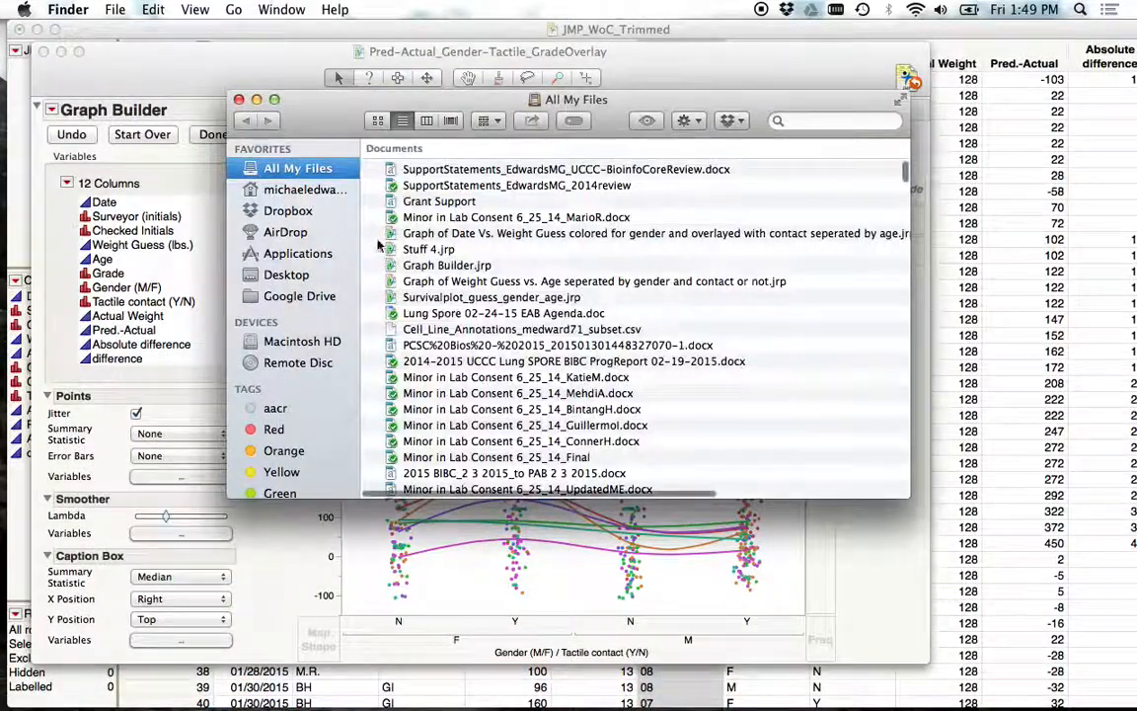
click(296, 210)
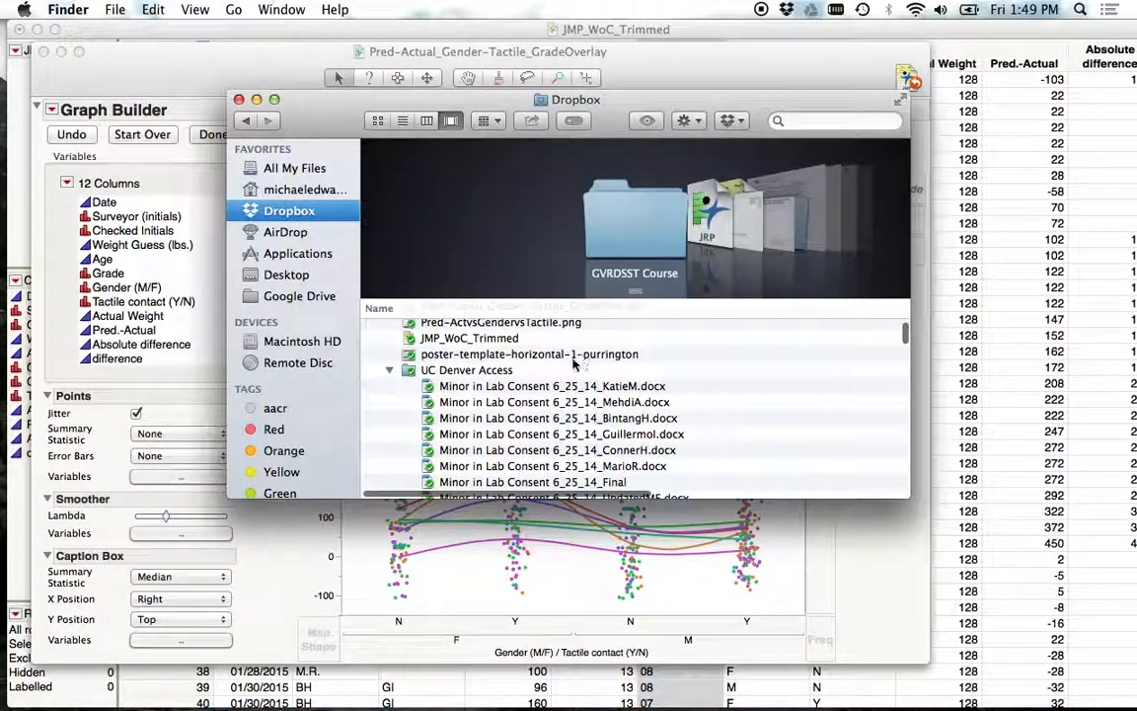
Look through the Dropbox listing for the saved report inside the GVRDSST Course folder, then set the Finder window aside.
scroll(558, 358, down, 2)
scroll(559, 358, down, 20)
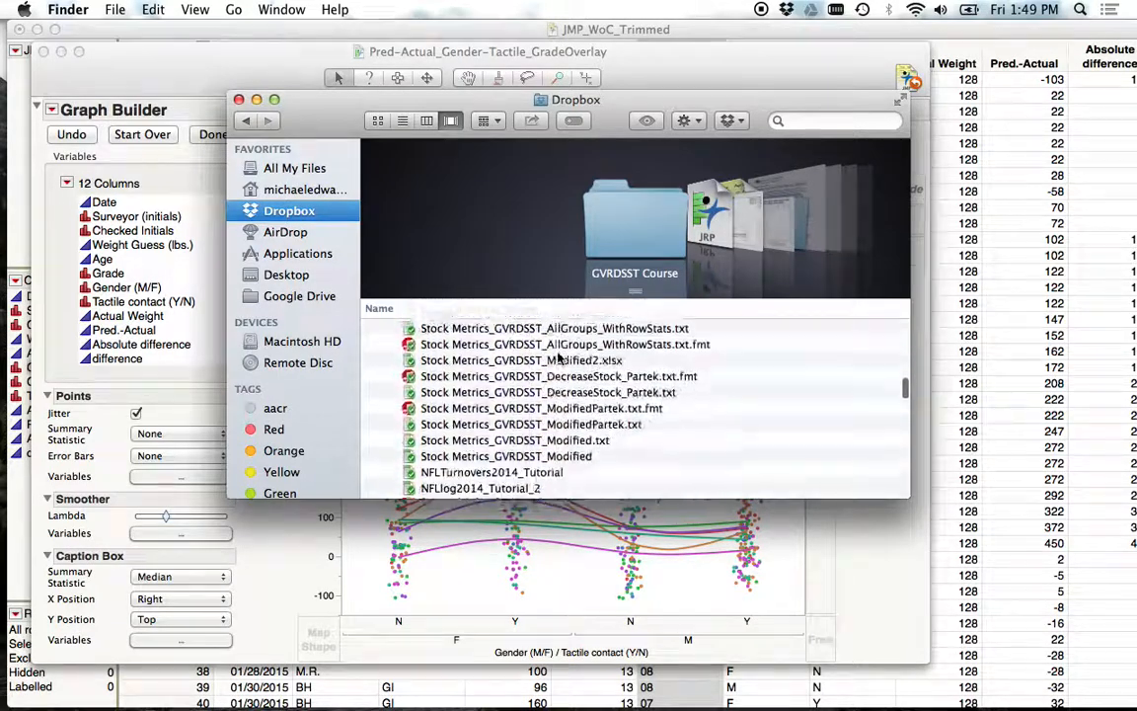
scroll(558, 358, down, 5)
scroll(559, 358, up, 10)
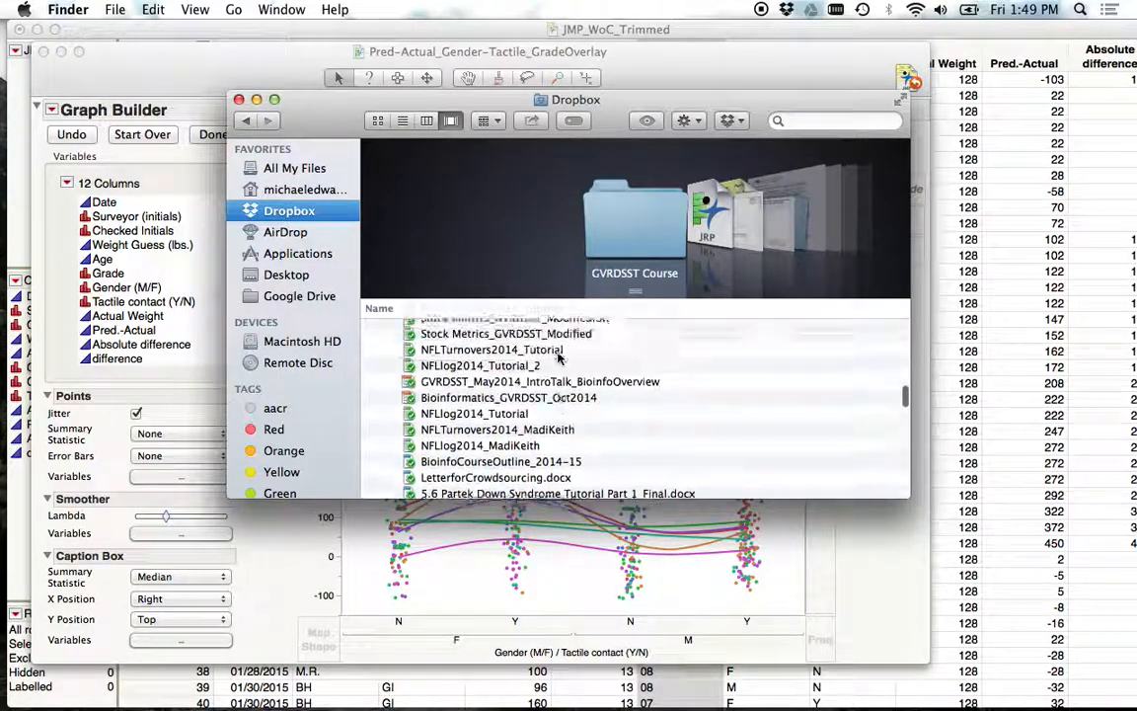
scroll(559, 358, up, 15)
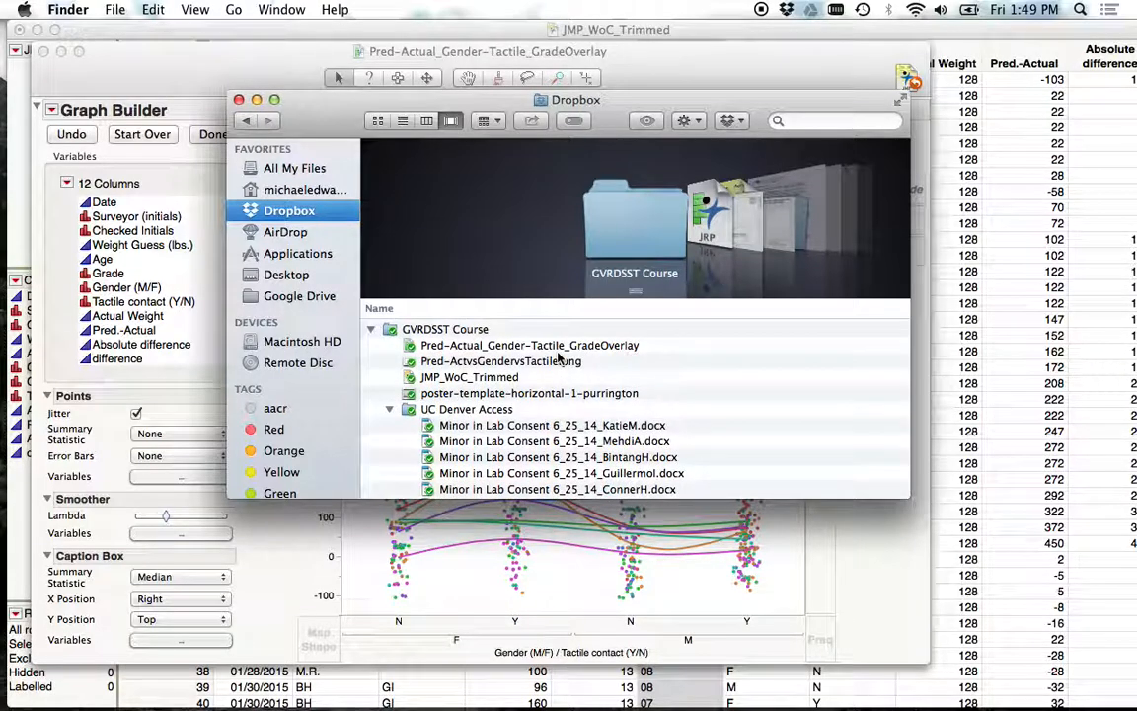
click(507, 379)
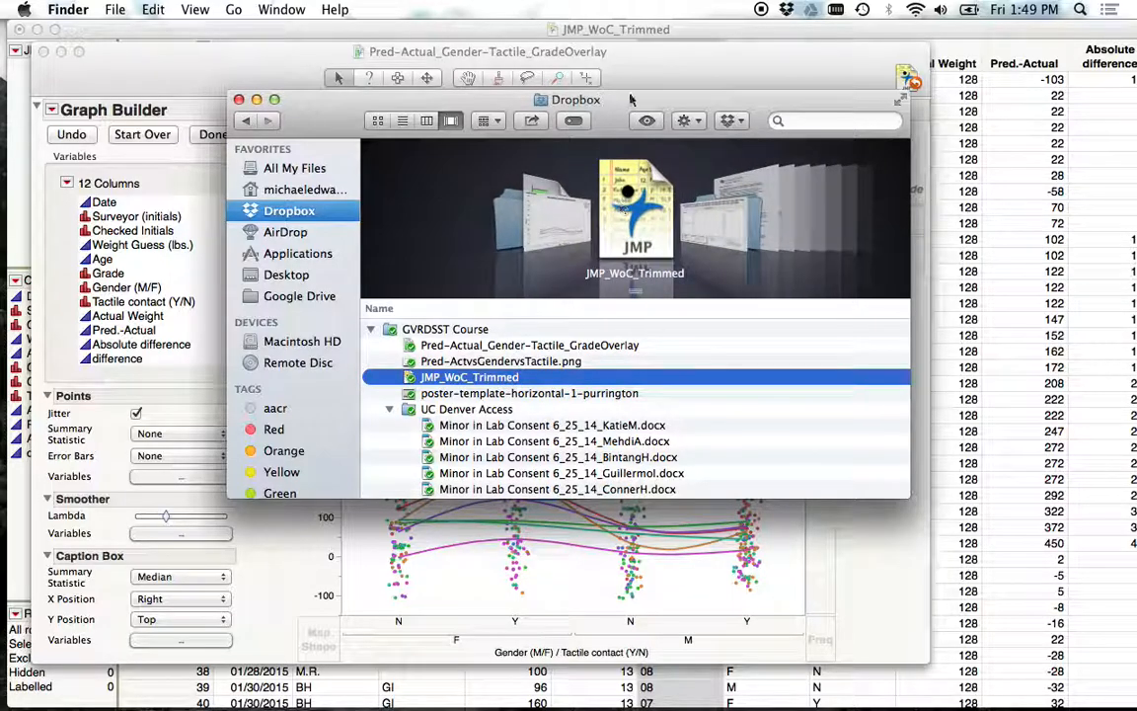
drag(592, 102, 1107, 648)
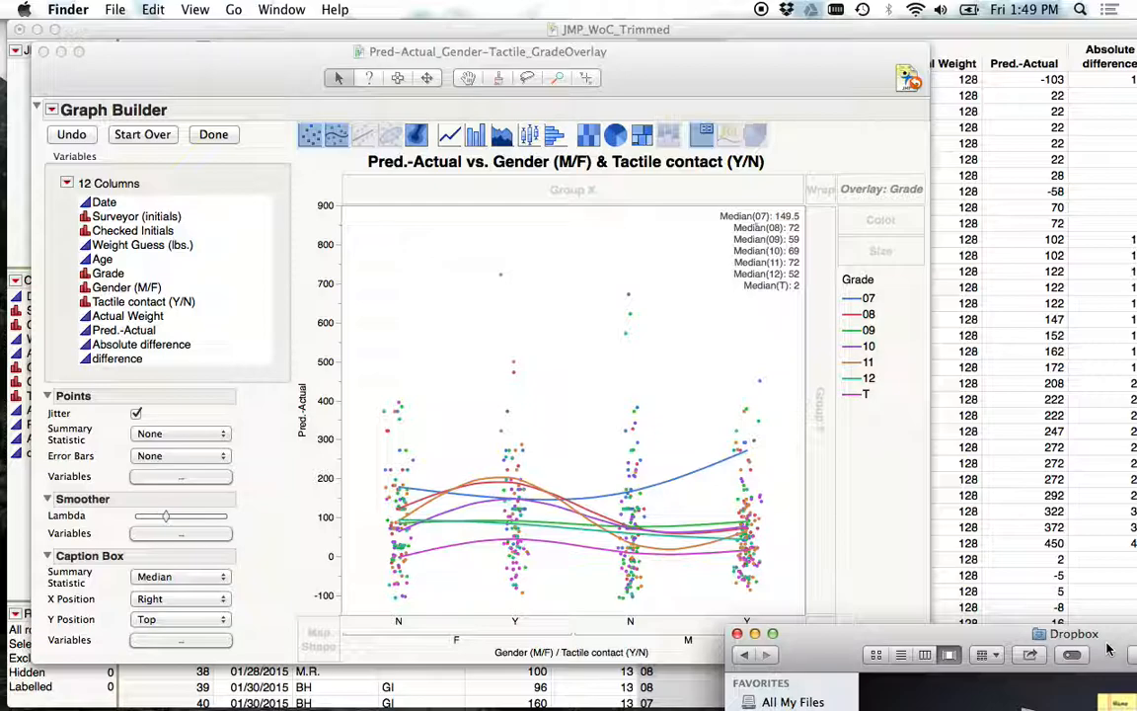
drag(1008, 638, 1008, 627)
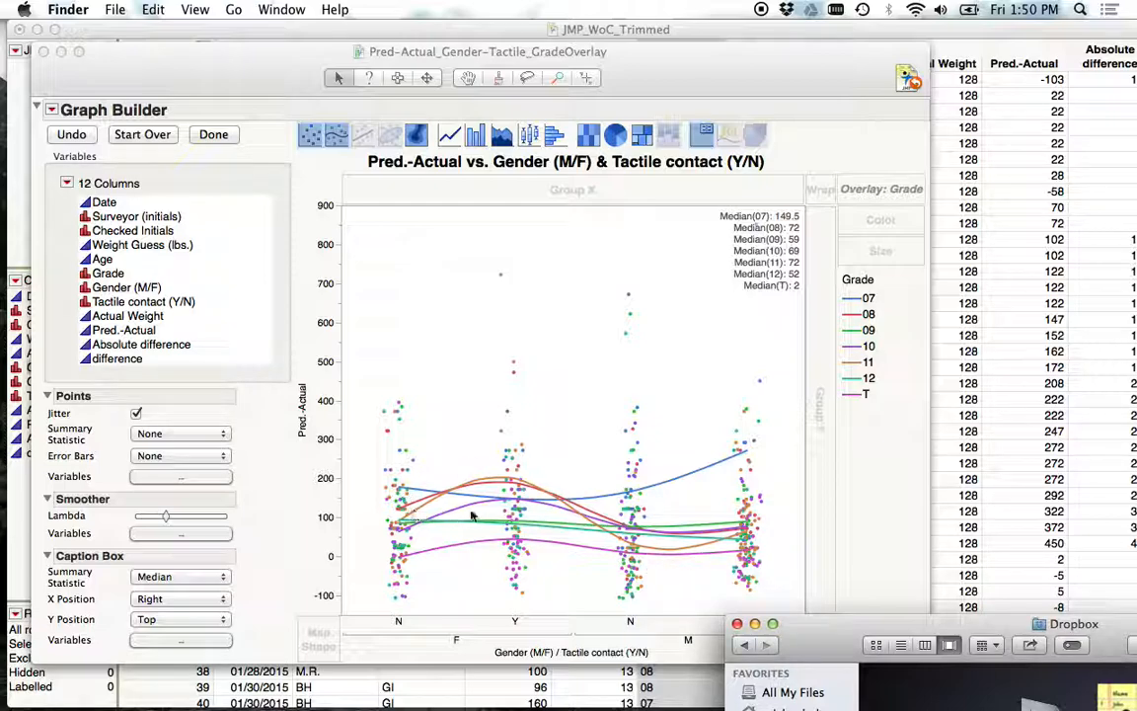
Try the contour and area graph types, finishing with a box plot of Pred-Actual by gender and tactile contact.
click(424, 139)
click(422, 139)
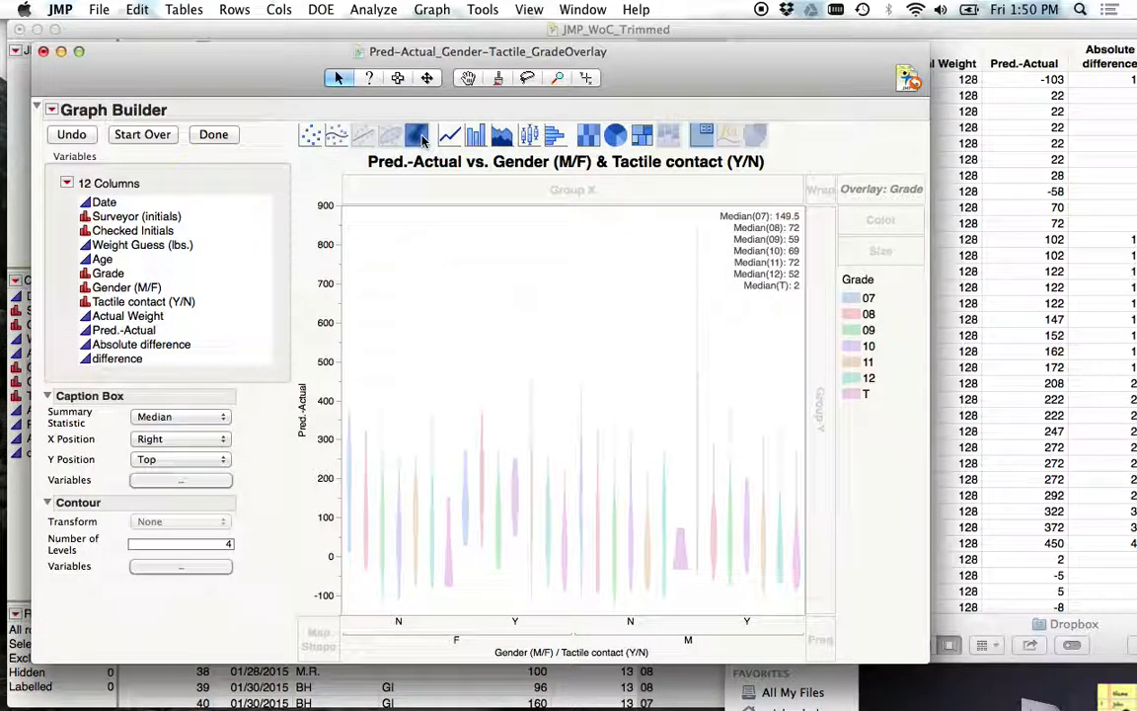
click(502, 139)
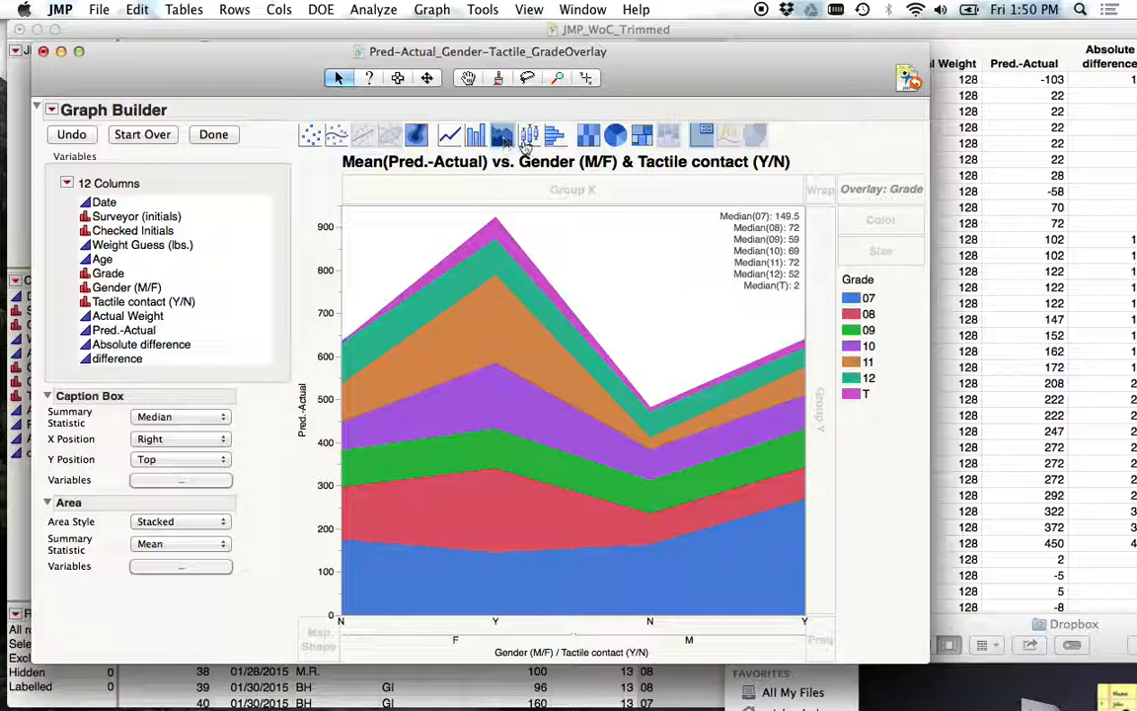
click(529, 139)
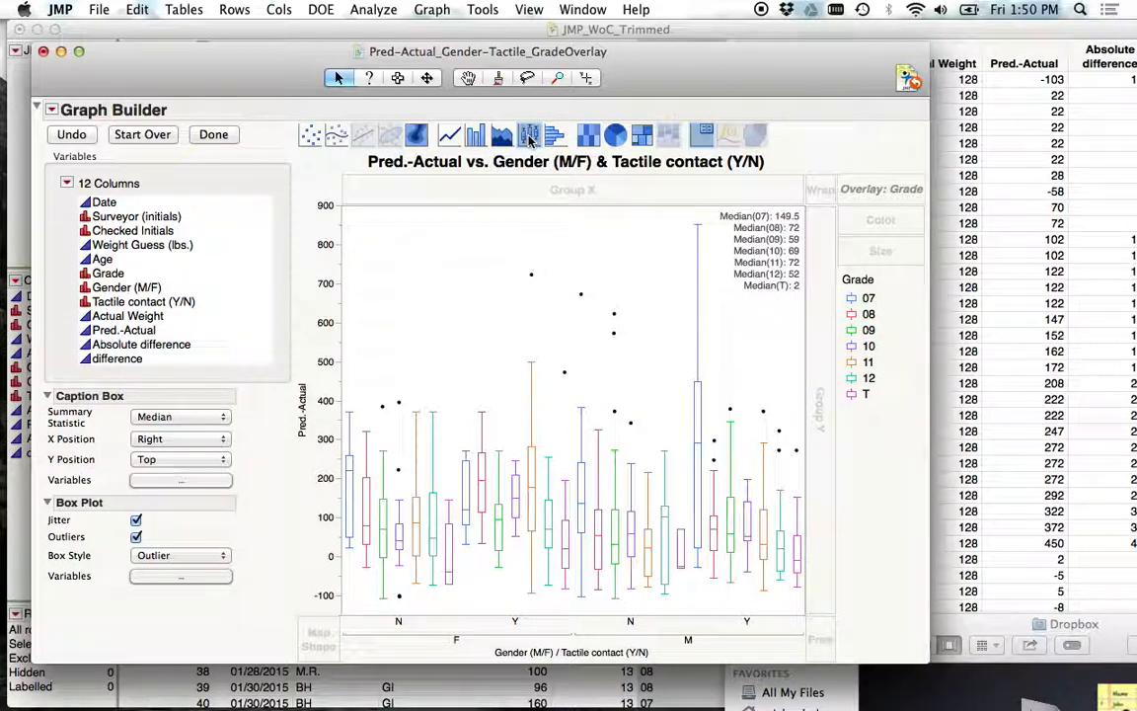